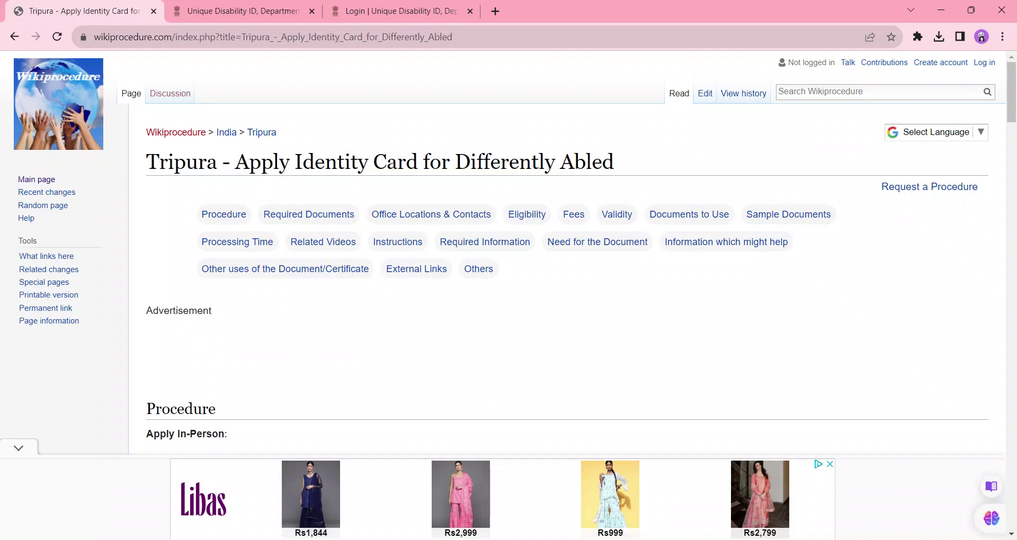
Highlight the Tripura disability card page's full web address in the address bar.
left_click(565, 37)
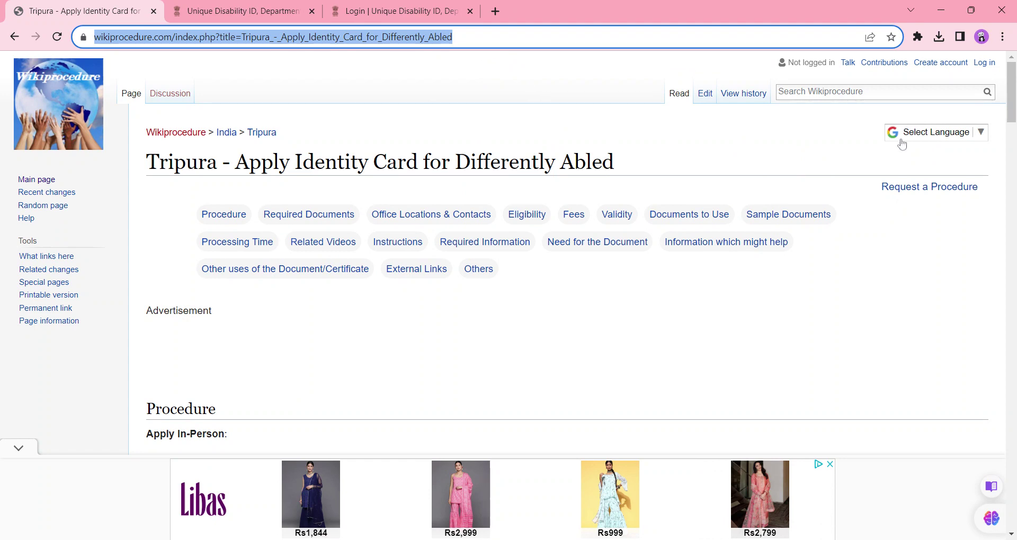
Open the page translation language list, close it untranslated, and scroll to Apply Online.
left_click(982, 133)
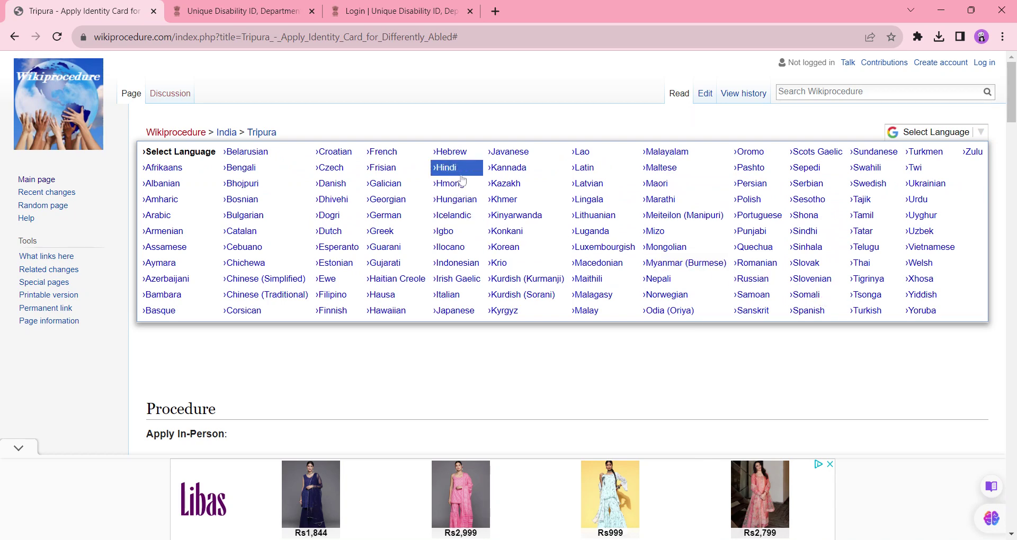
left_click(519, 377)
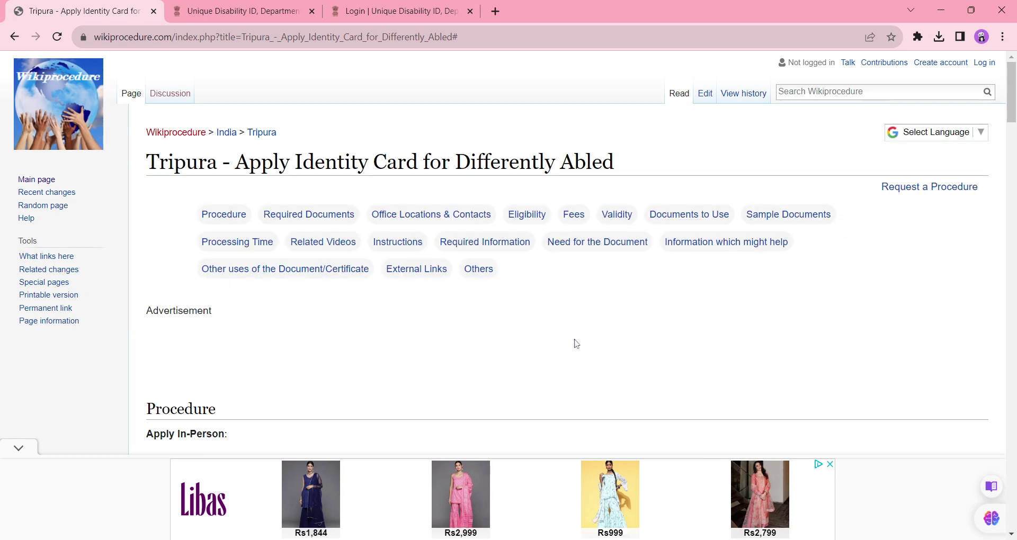
left_click_drag(1012, 119, 1012, 199)
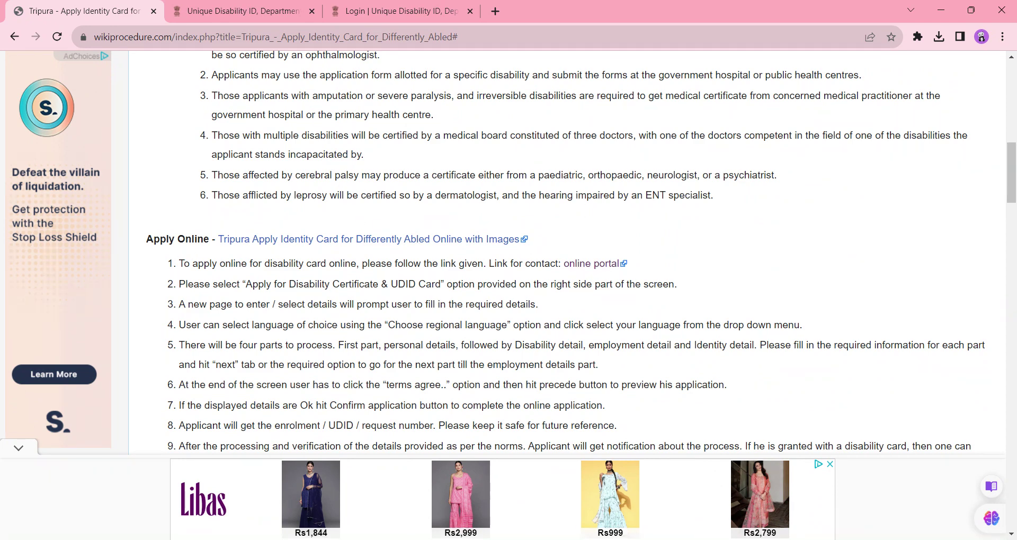
On the UDID portal, dismiss the RPWD Act notice and open the disability certificate application.
left_click(249, 11)
left_click(841, 262)
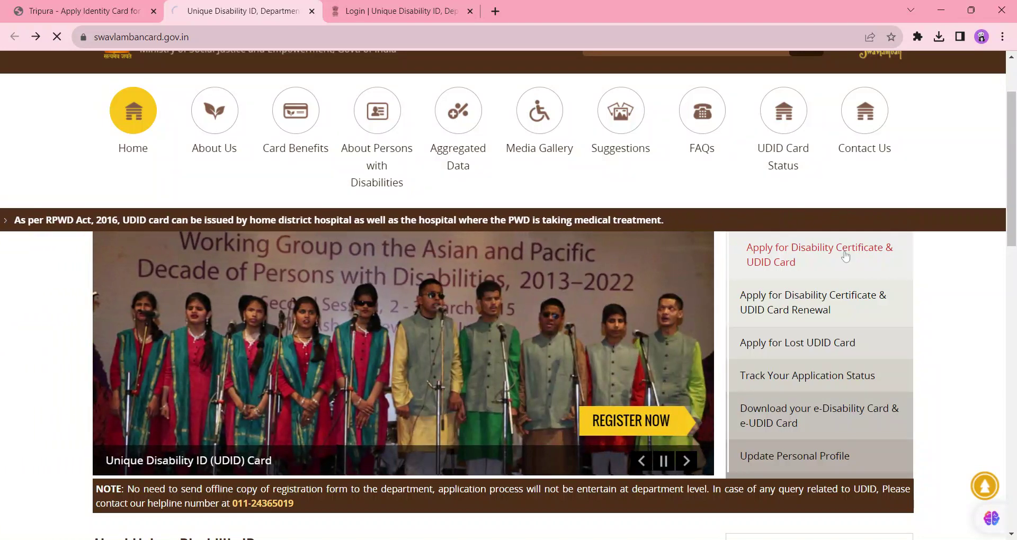
left_click(844, 258)
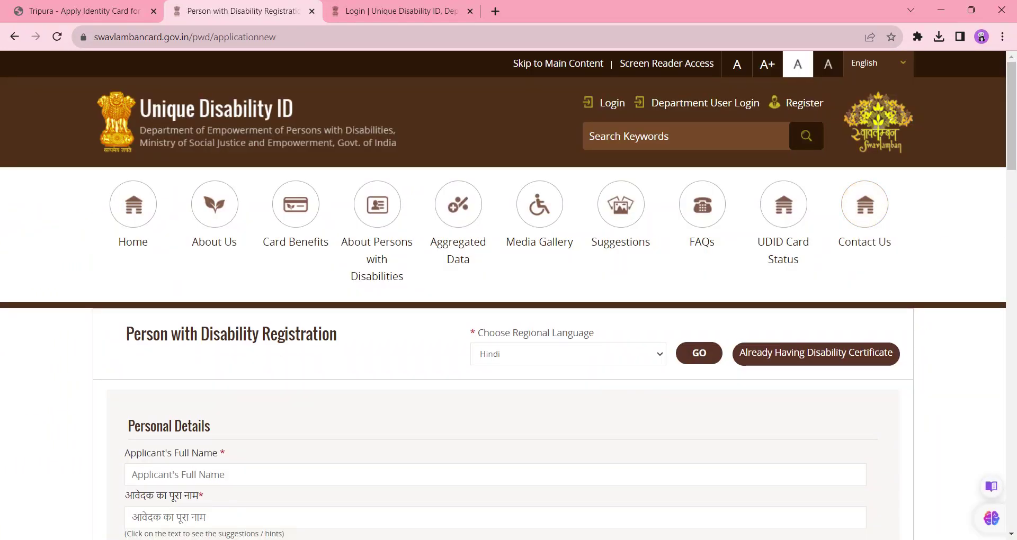
scroll(775, 211, "down", 4)
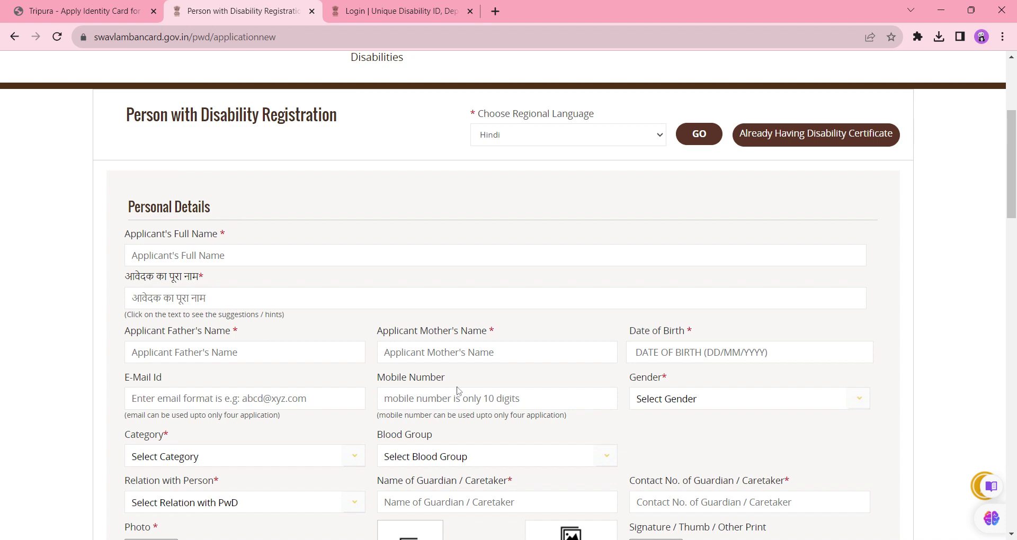
Pass through Gender, Category, Blood Group and Relation with PwD fields without selecting values.
left_click(665, 400)
left_click(315, 466)
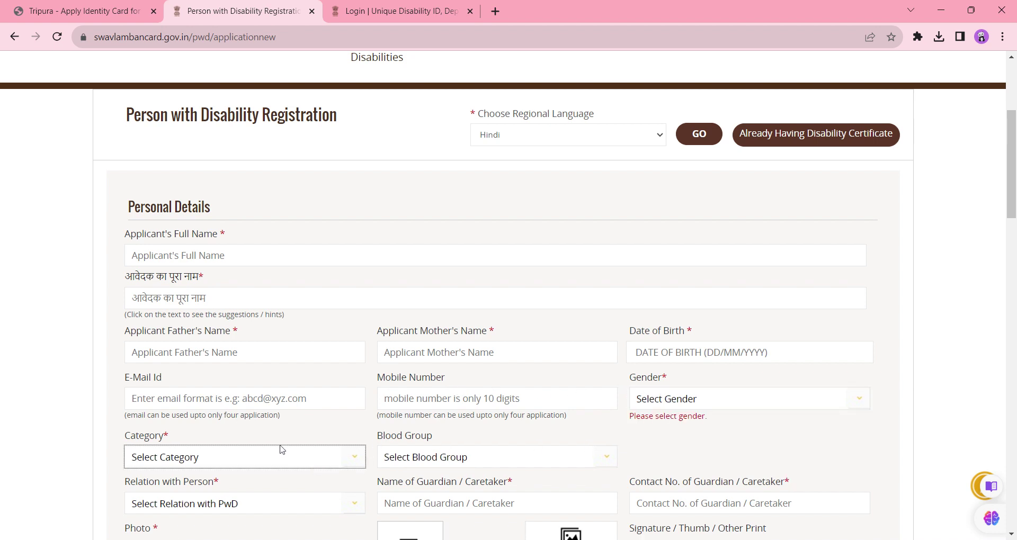
left_click(401, 457)
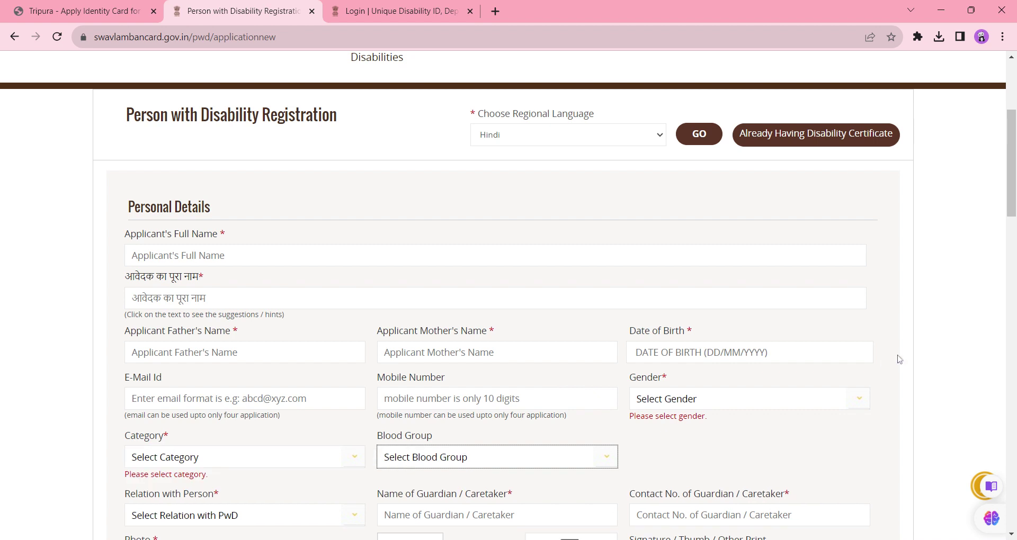
scroll(887, 273, "down", 5)
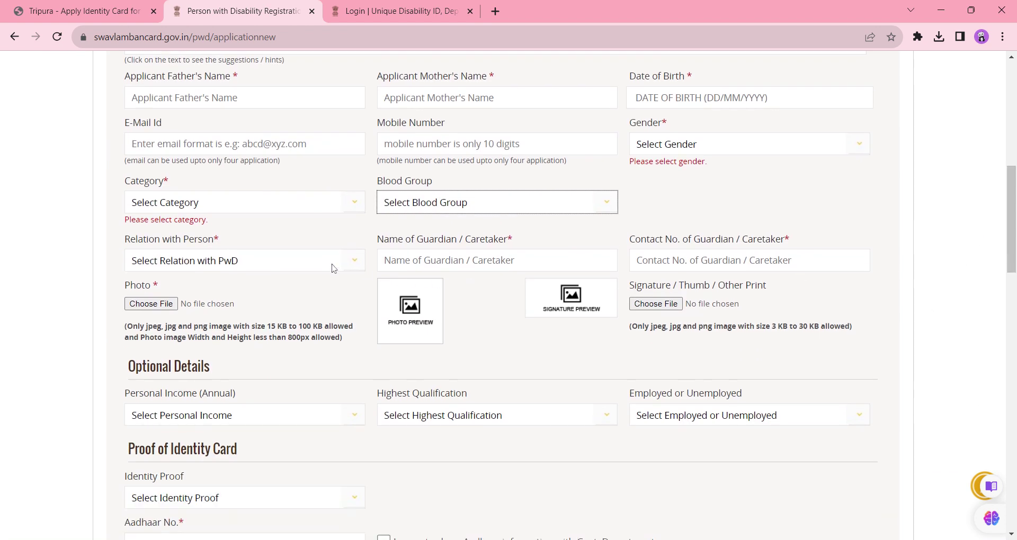
left_click(319, 266)
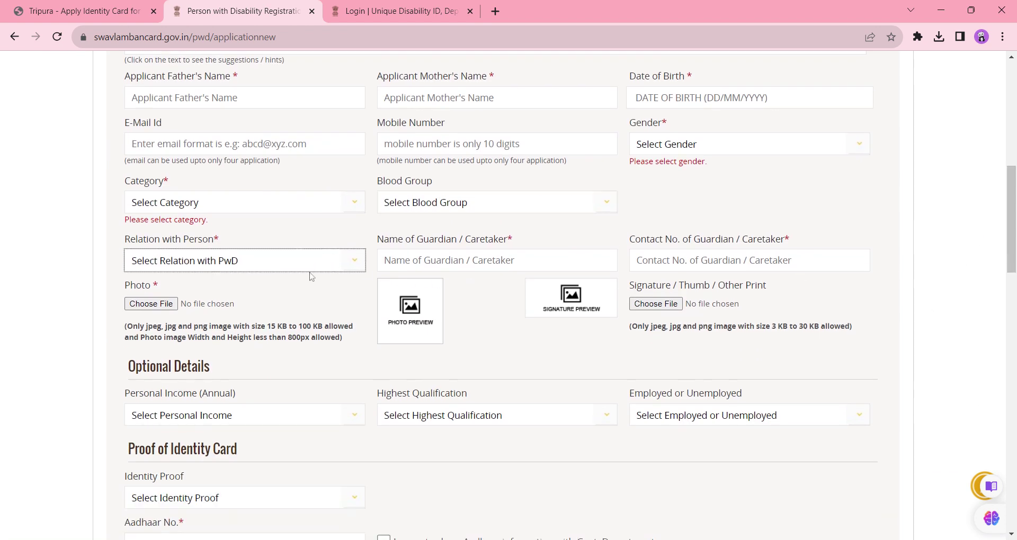
left_click(503, 337)
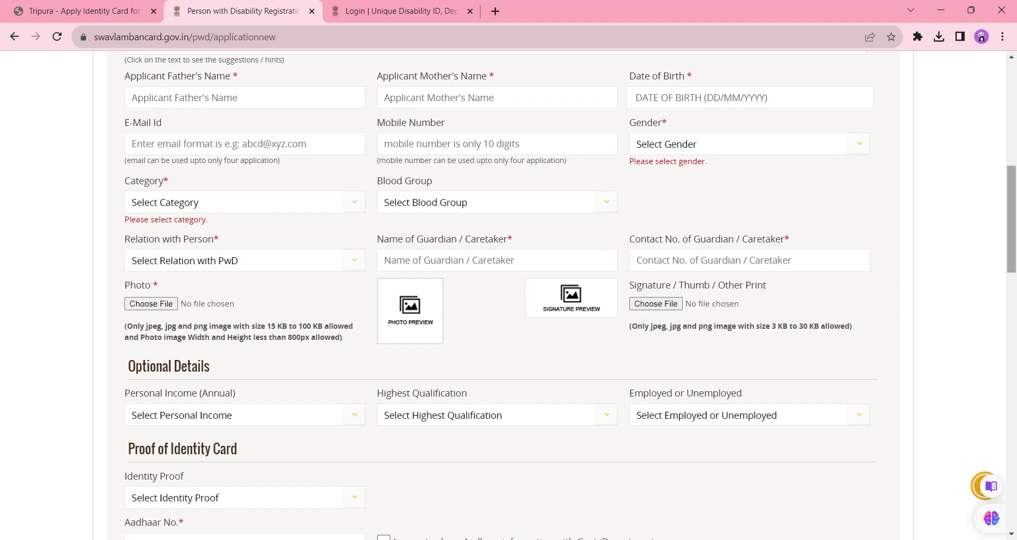
Step through the Personal Income, Highest Qualification and Employed/Unemployed optional fields.
scroll(981, 299, "down", 3)
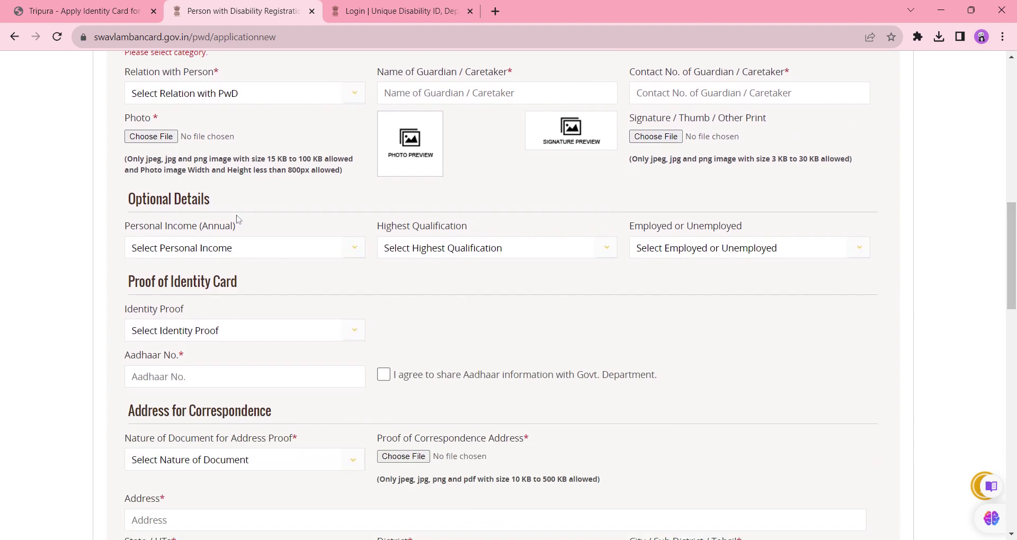
left_click(230, 257)
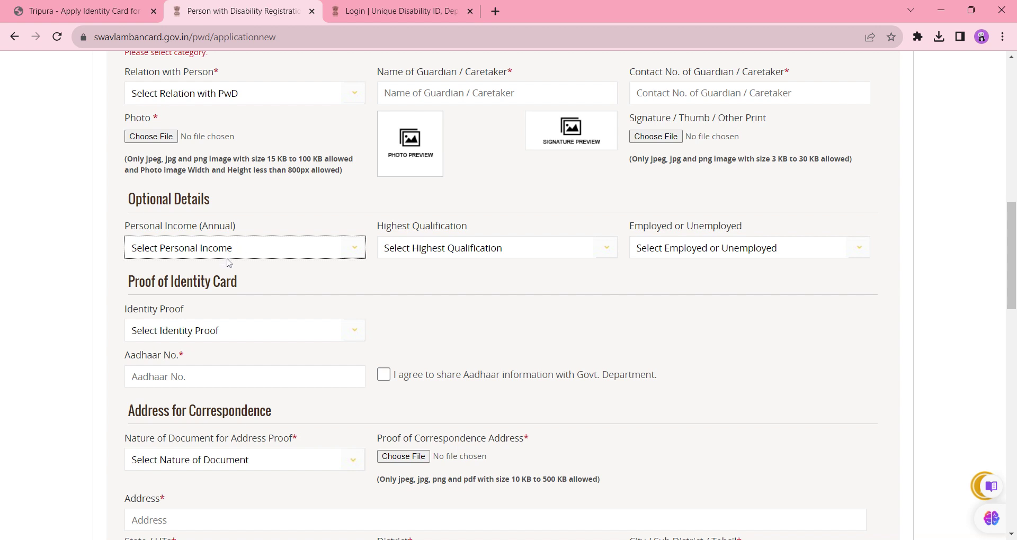
left_click(434, 260)
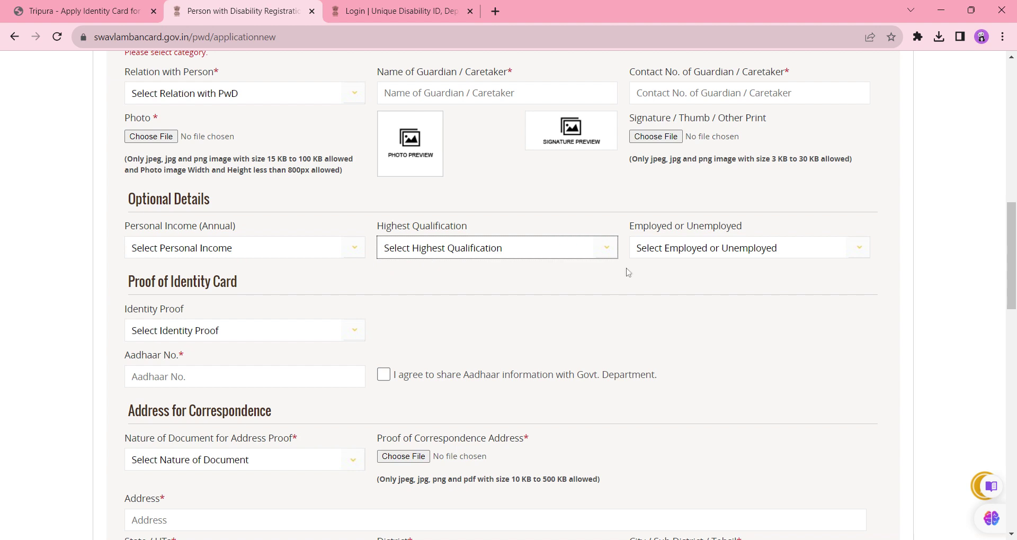
left_click(672, 256)
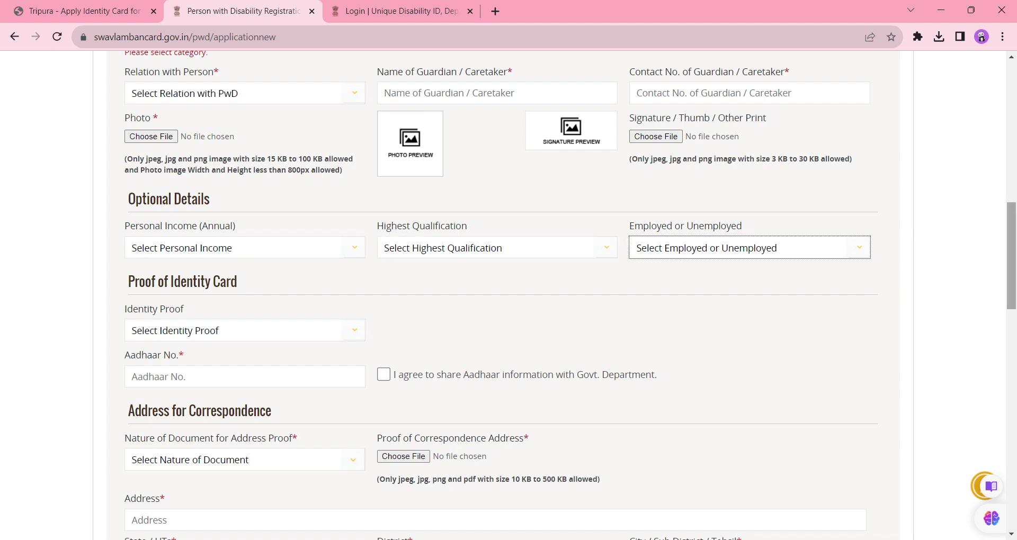
Choose Aadhaar Card as the Identity Proof.
scroll(508, 297, "down", 3)
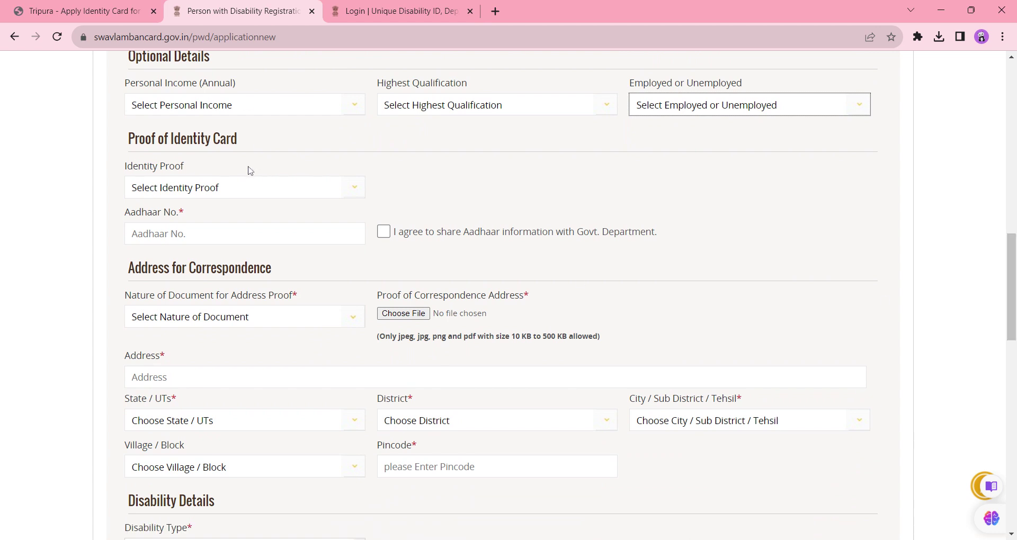
left_click(179, 189)
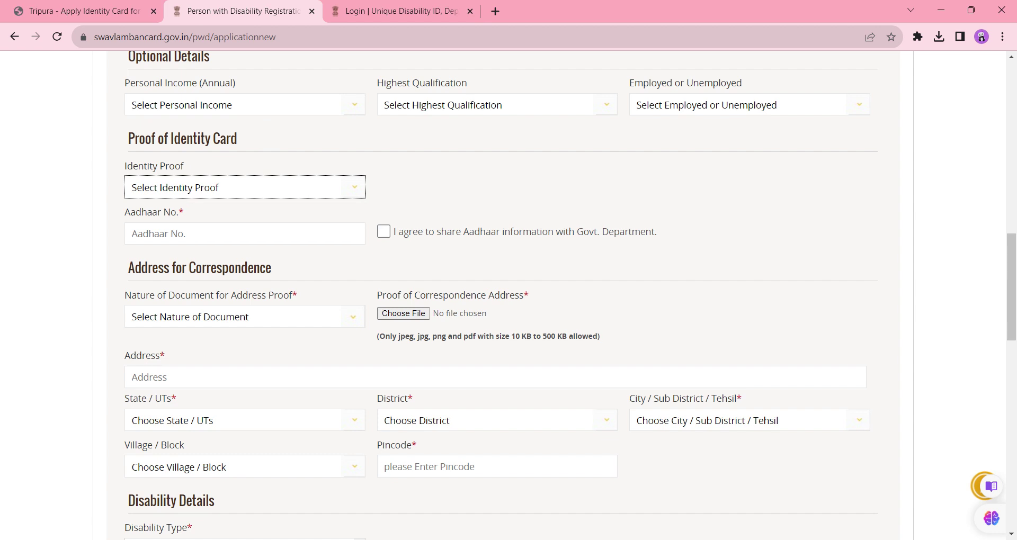
key("Down")
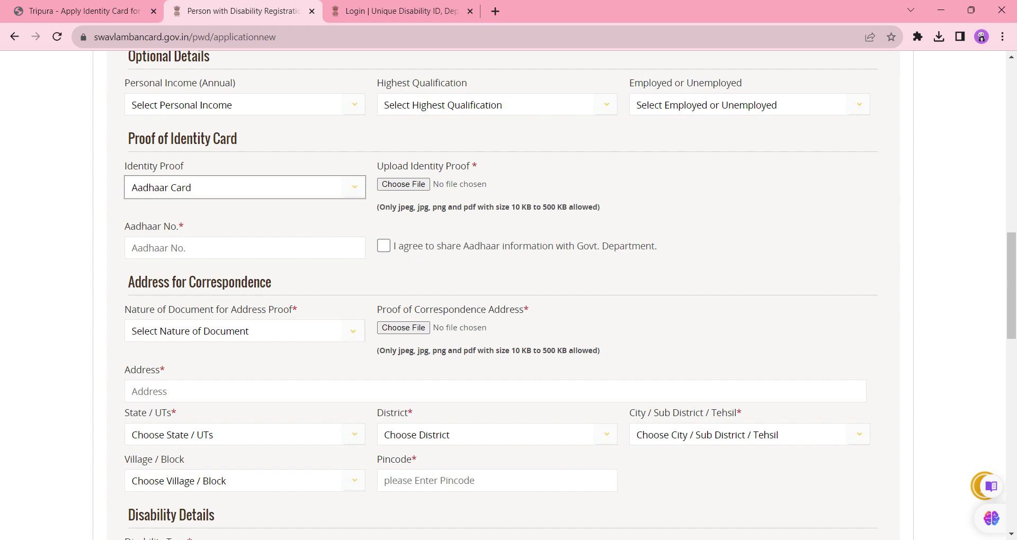
Open Nature of Document for Address Proof and leave it unselected, flagging it required.
scroll(981, 272, "down", 2)
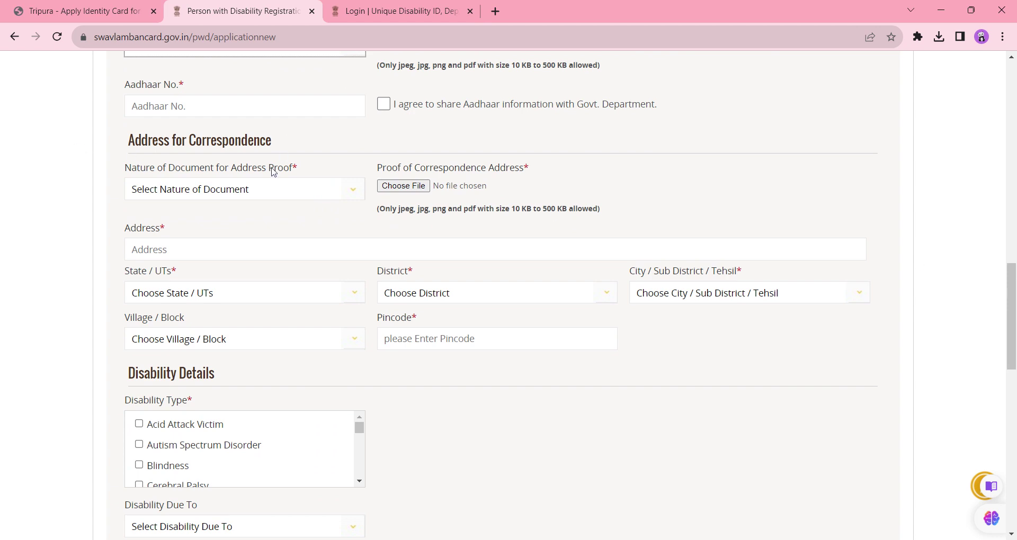
left_click(260, 192)
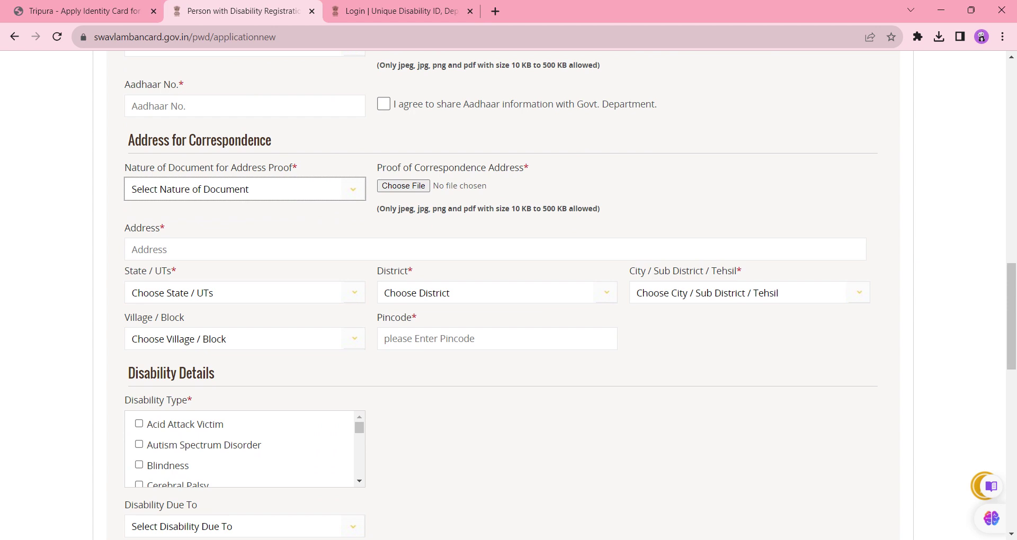
left_click(94, 179)
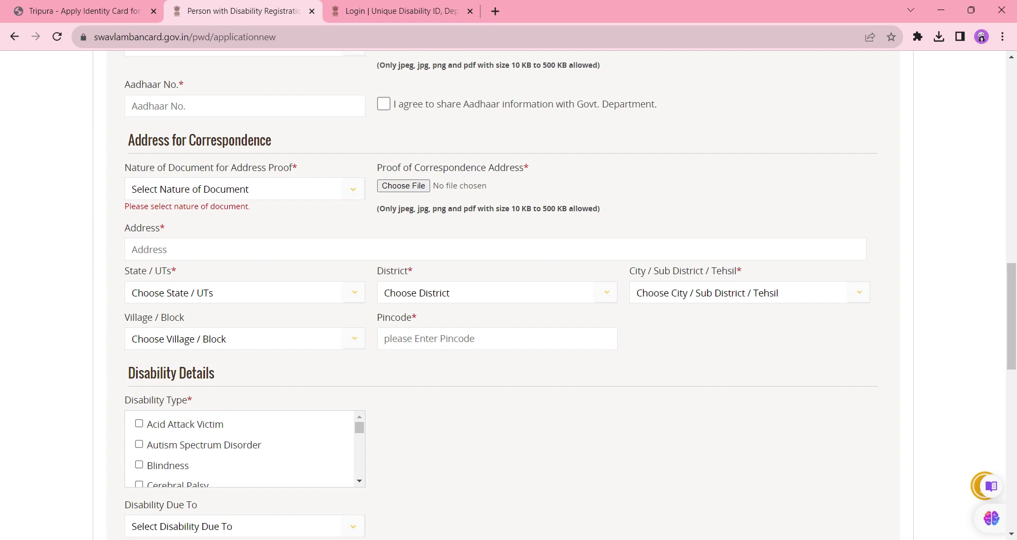
Select Disability Since rather than by birth and answer Yes to having a disability certificate.
scroll(1006, 329, "down", 3)
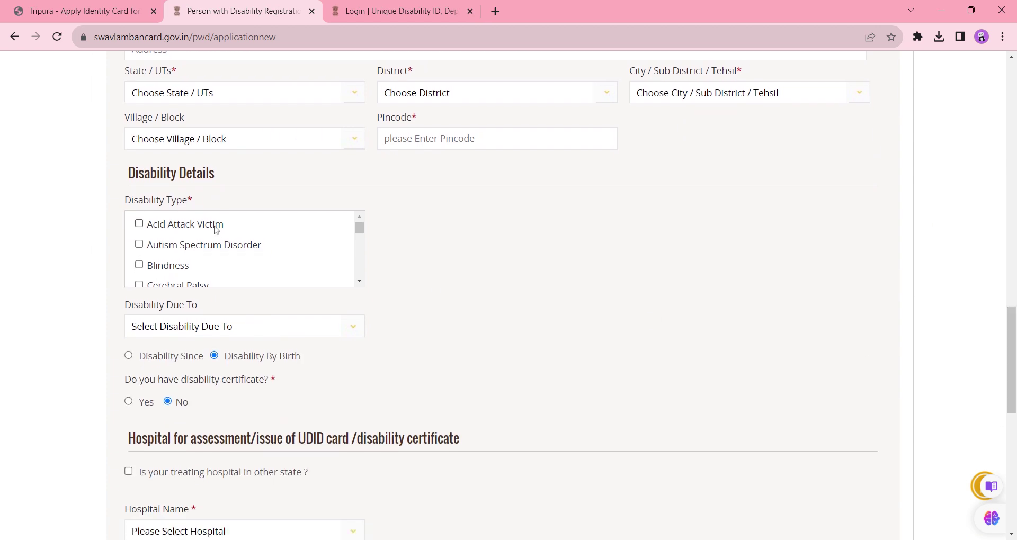
left_click_drag(360, 235, 363, 282)
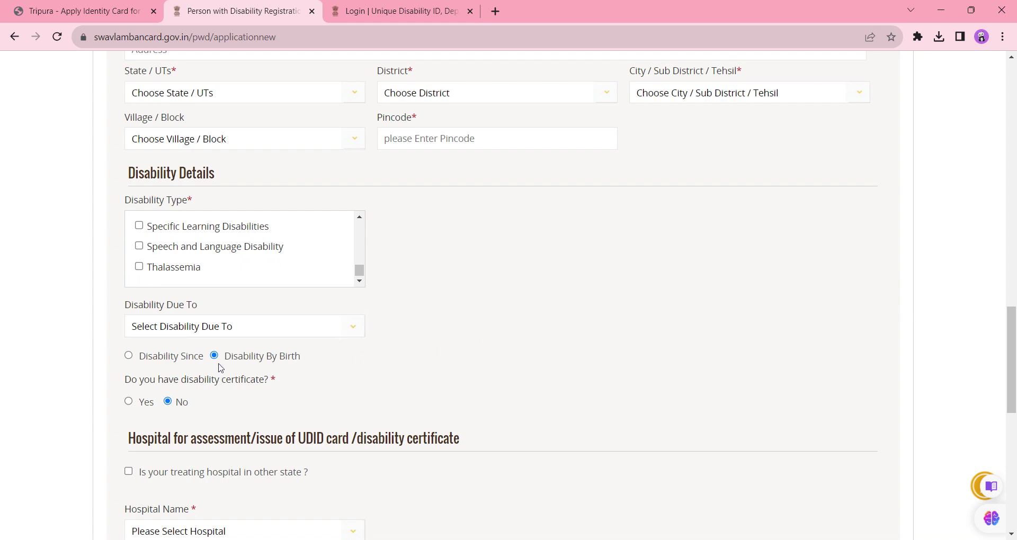
left_click(129, 356)
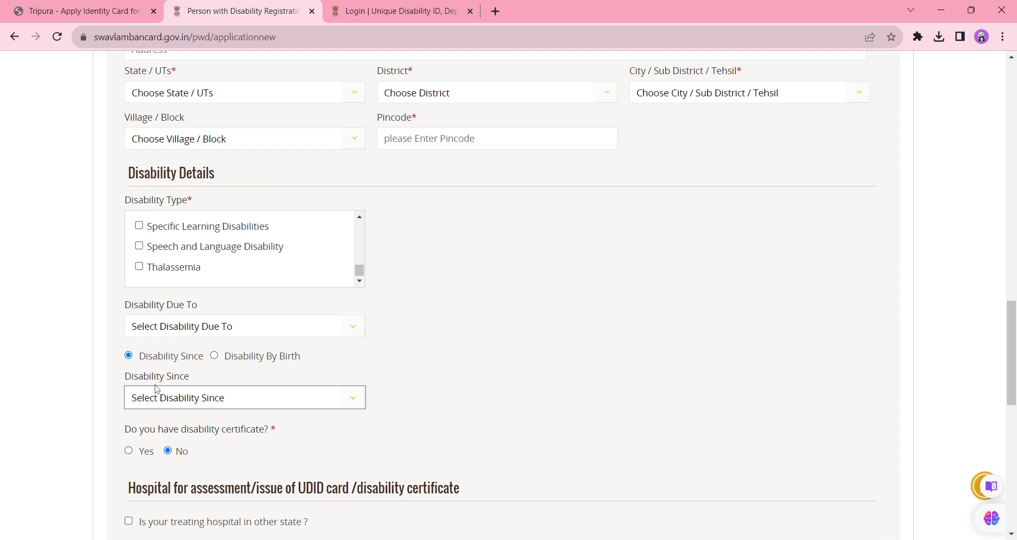
left_click(498, 318)
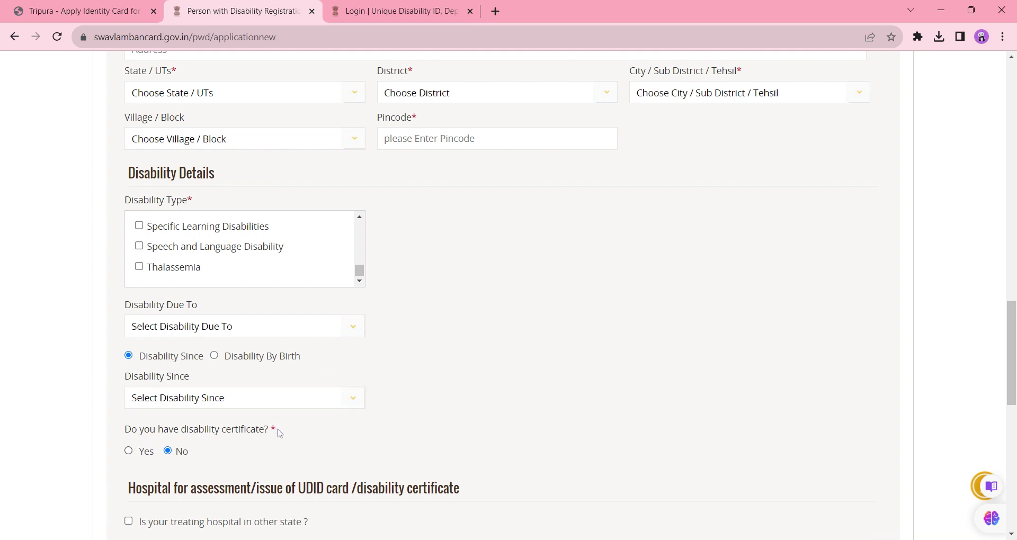
left_click(129, 451)
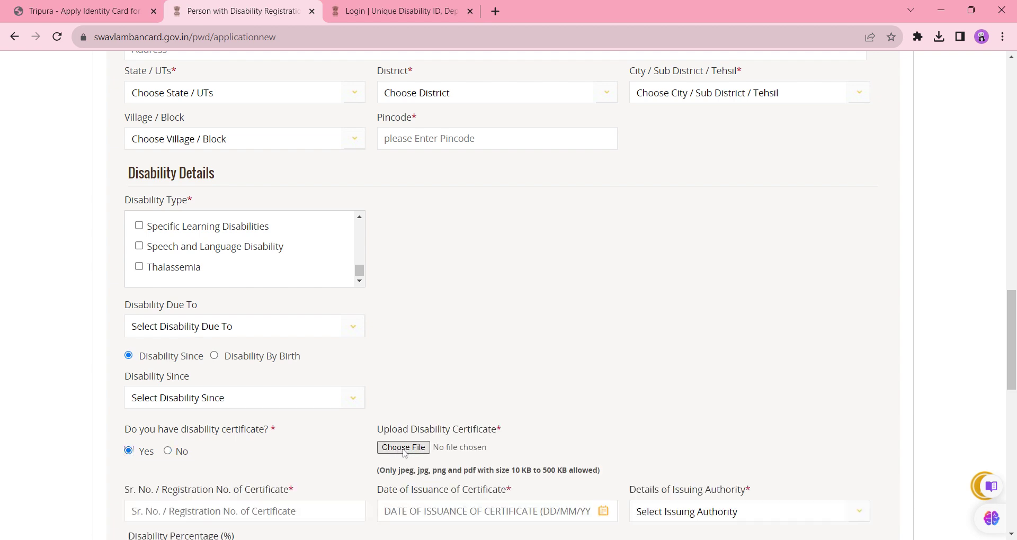
Review the certificate fields and the Details of Issuing Authority choices.
scroll(964, 324, "down", 1)
scroll(411, 354, "down", 2)
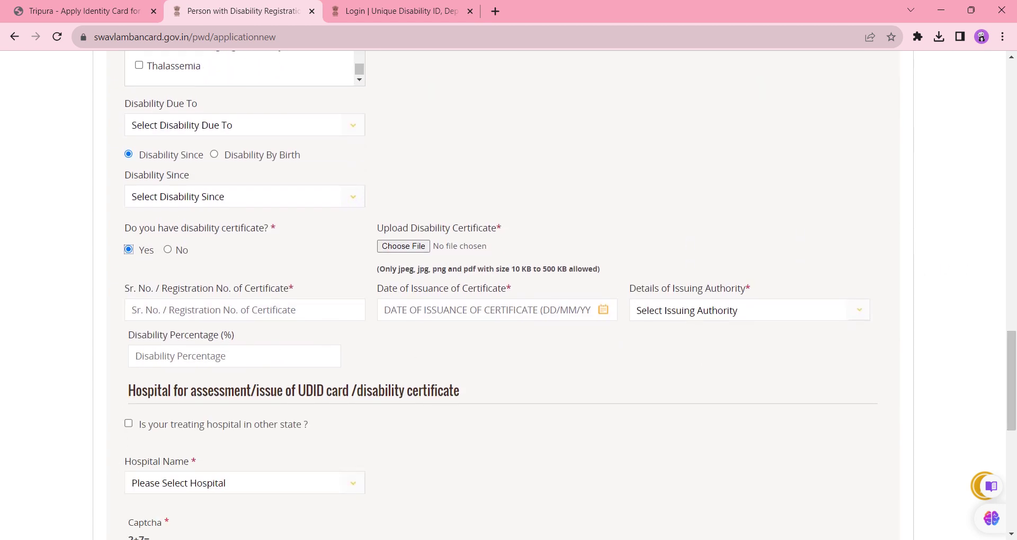
left_click(692, 312)
left_click(511, 367)
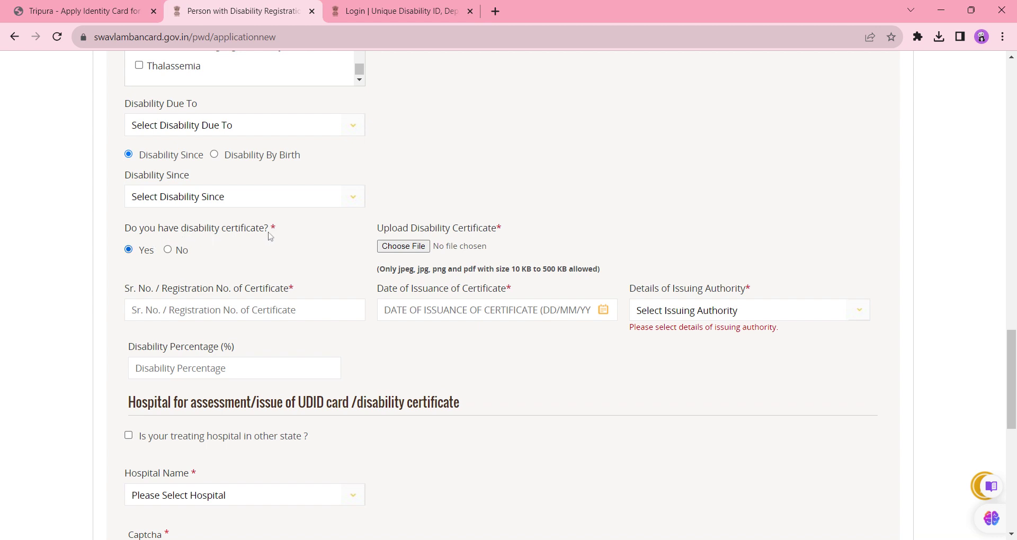
Answer No to disability certificate, tick treating hospital in other state, then return to the guide.
left_click(169, 251)
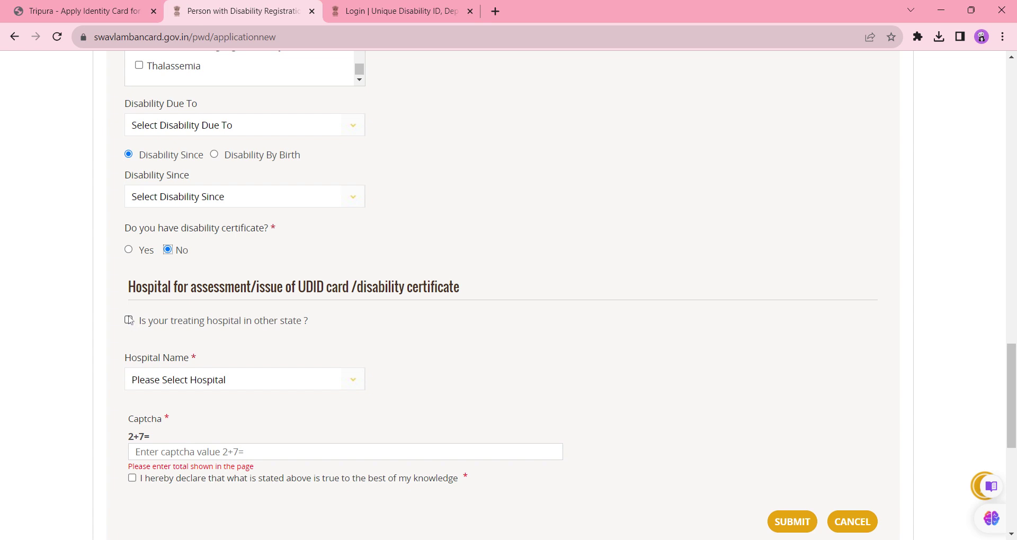
left_click(129, 321)
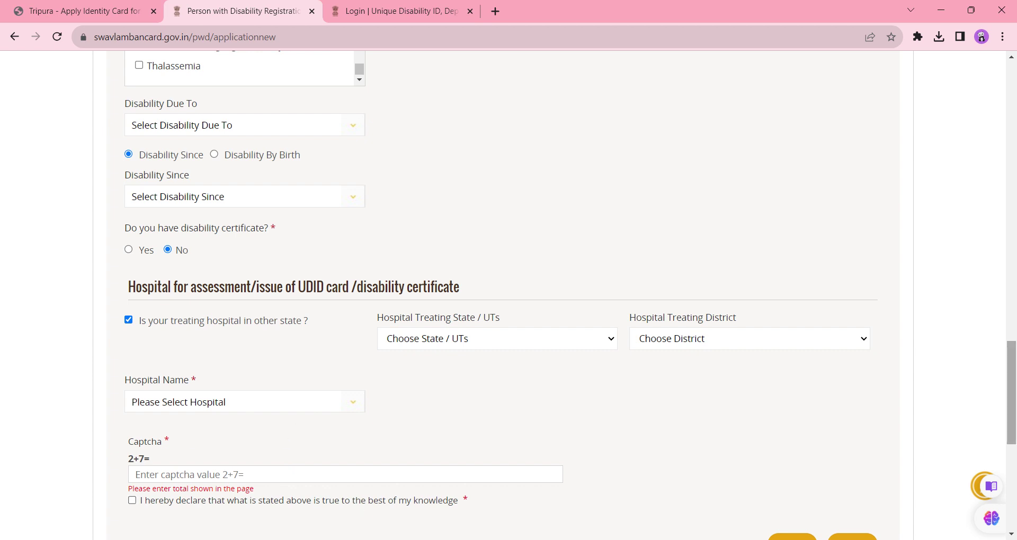
scroll(1012, 392, "down", 2)
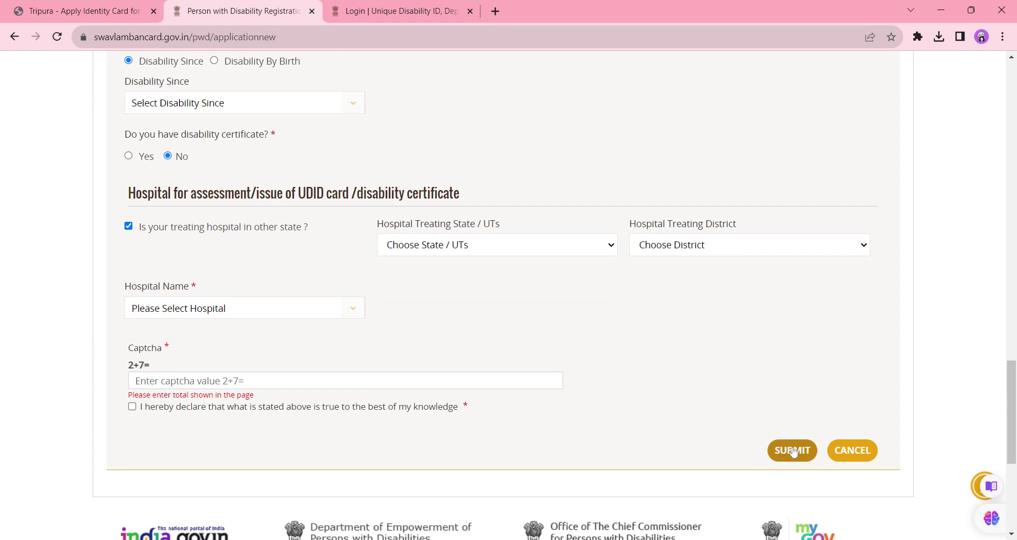
left_click(115, 12)
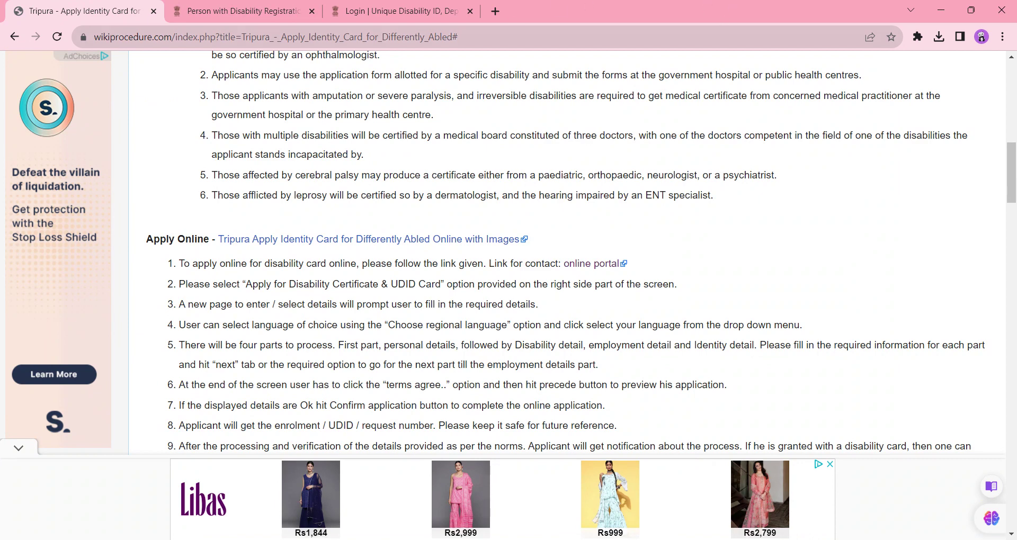
Scroll to the Required Documents list, then bring up the UDID portal login page.
left_click_drag(1014, 163, 1014, 190)
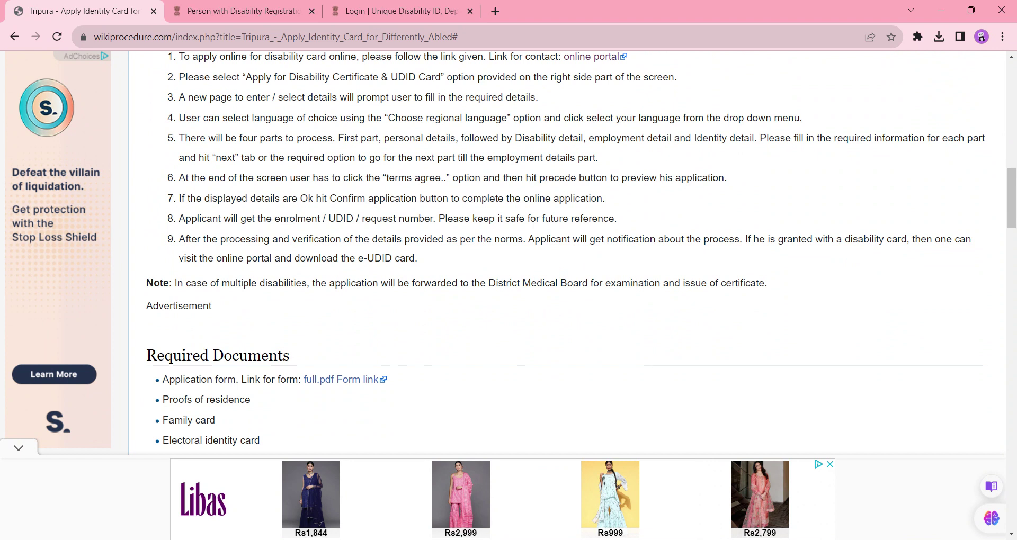
left_click(400, 7)
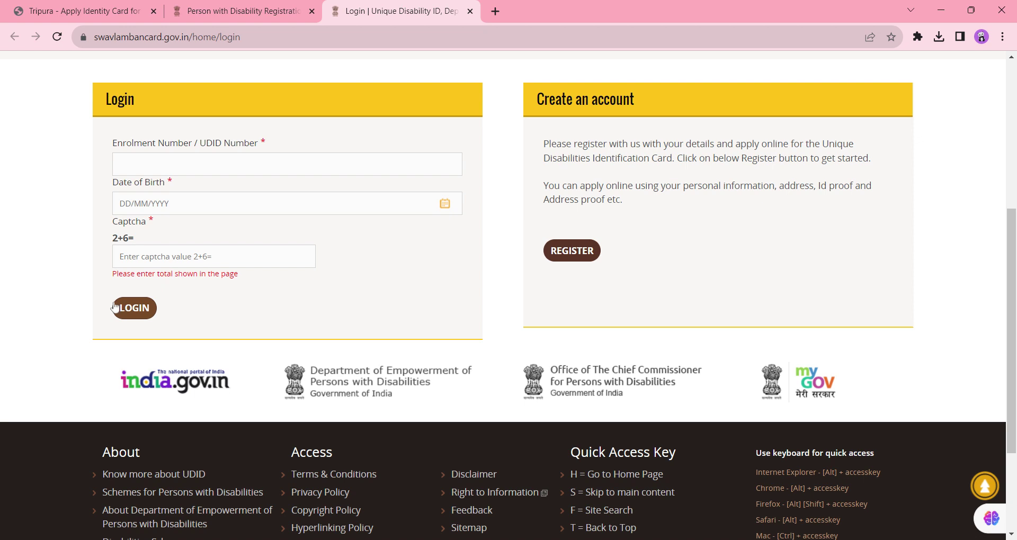
Return to the Wikiprocedure 'Tripura - Apply Identity Card' guide tab.
left_click(80, 11)
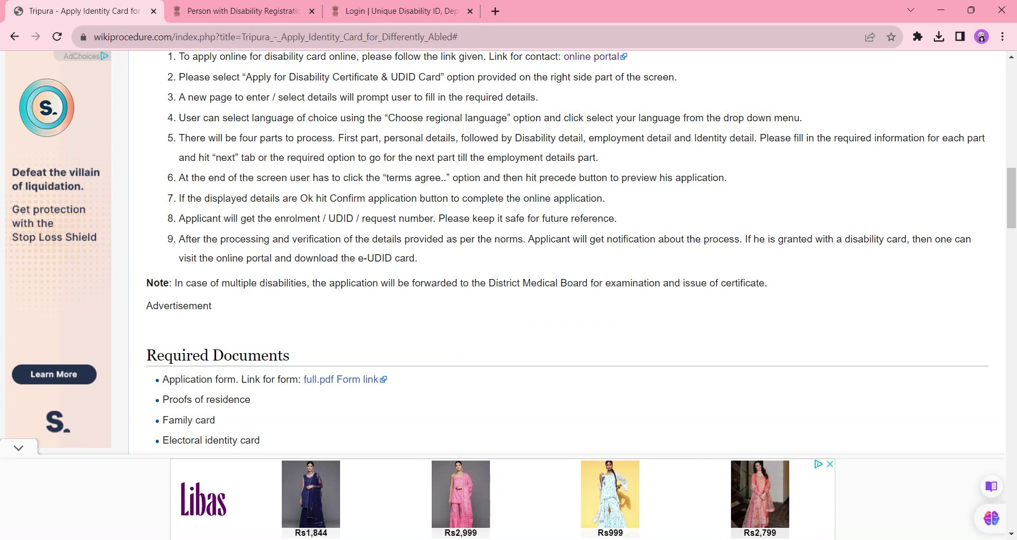
Scroll the Tripura guide past Required Documents and Office Locations to Eligibility, Fees (none) and five-year Validity.
scroll(858, 115, "up", 2)
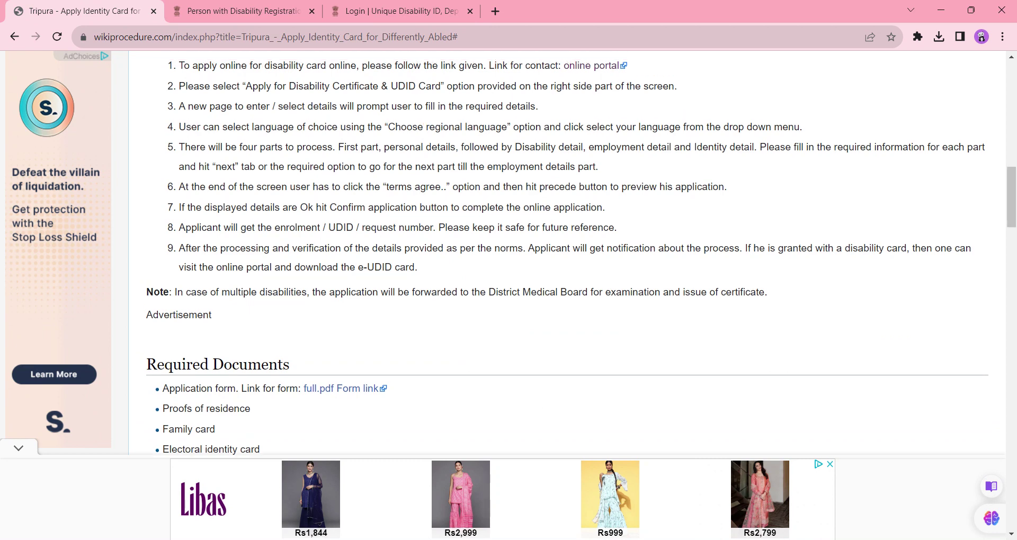
scroll(609, 223, "down", 8)
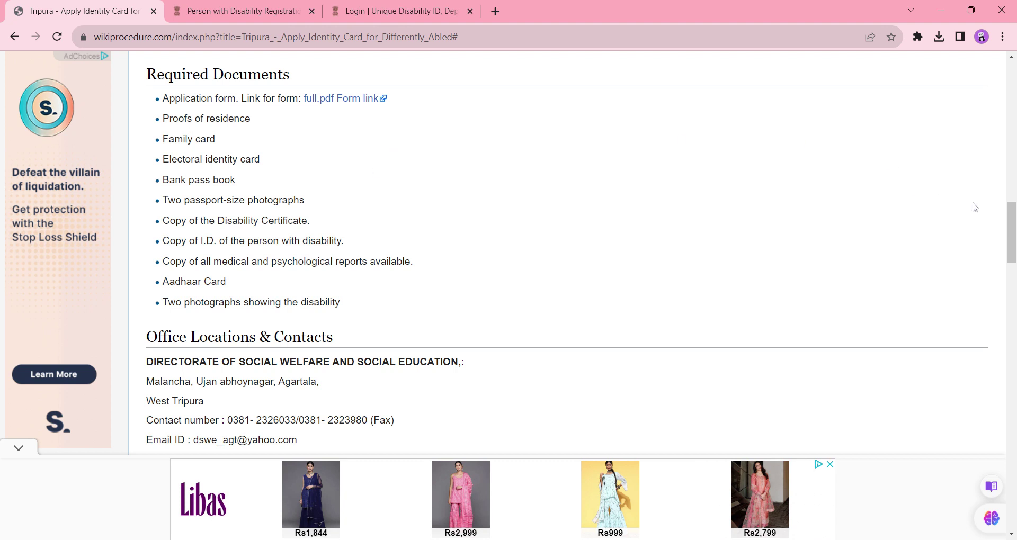
left_click_drag(1011, 216, 890, 244)
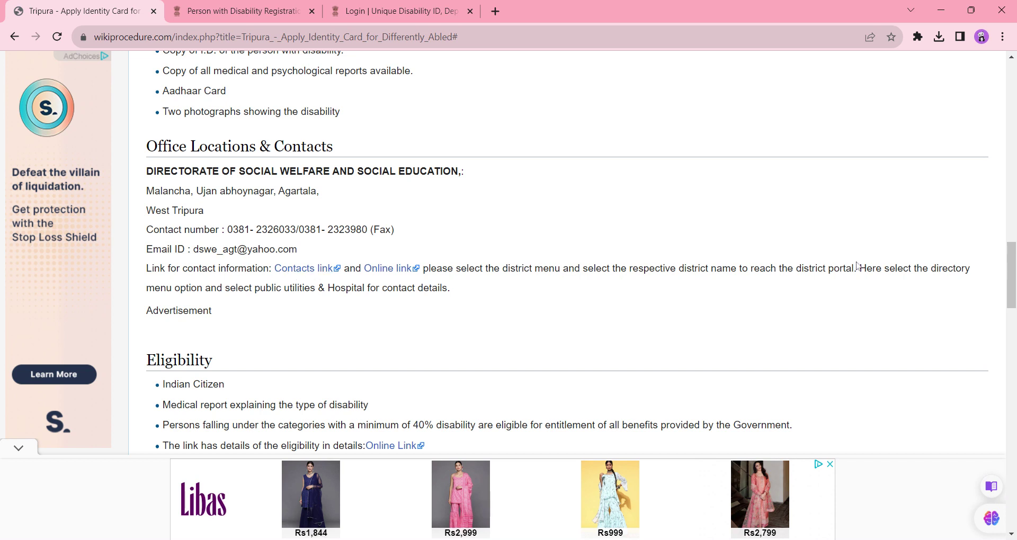
left_click_drag(1011, 265, 1011, 307)
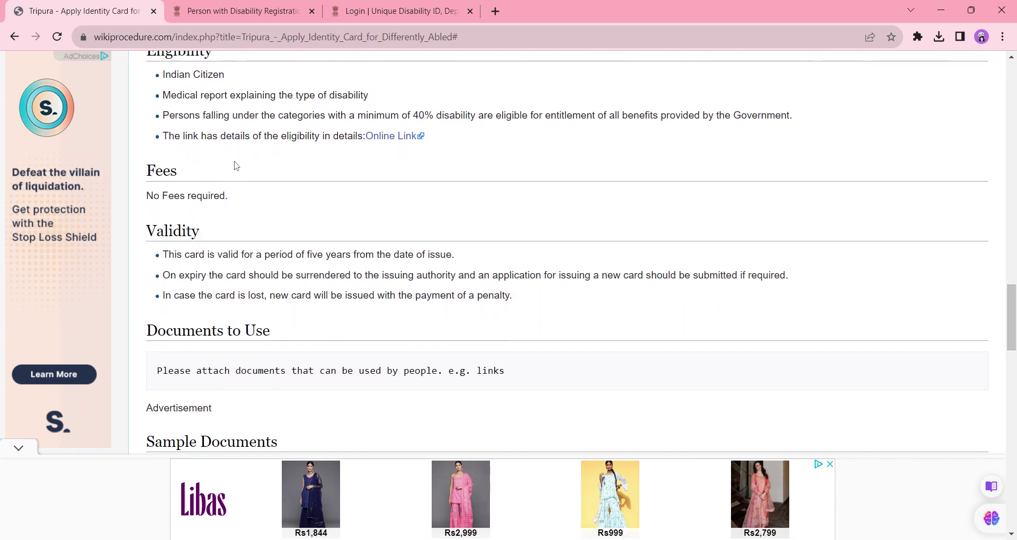
Scroll on through Required Information and Need for the Document to Other uses of the Document/Certificate.
left_click_drag(1013, 301, 1011, 416)
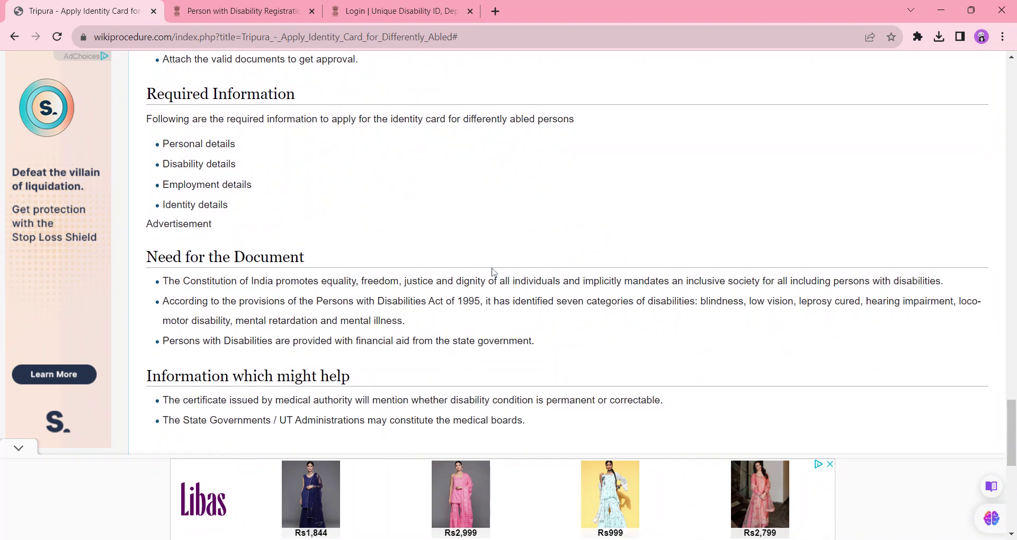
left_click_drag(1011, 424, 1011, 452)
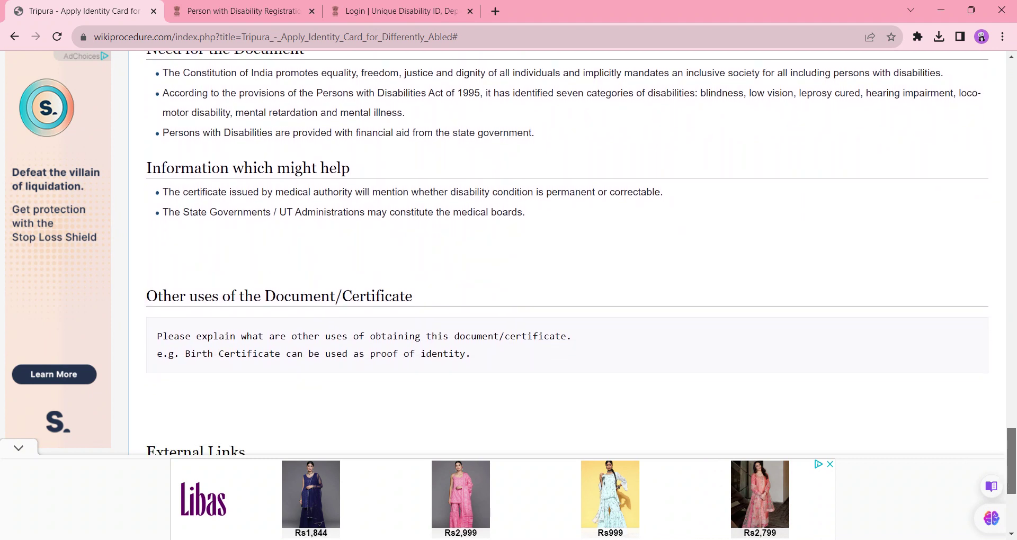